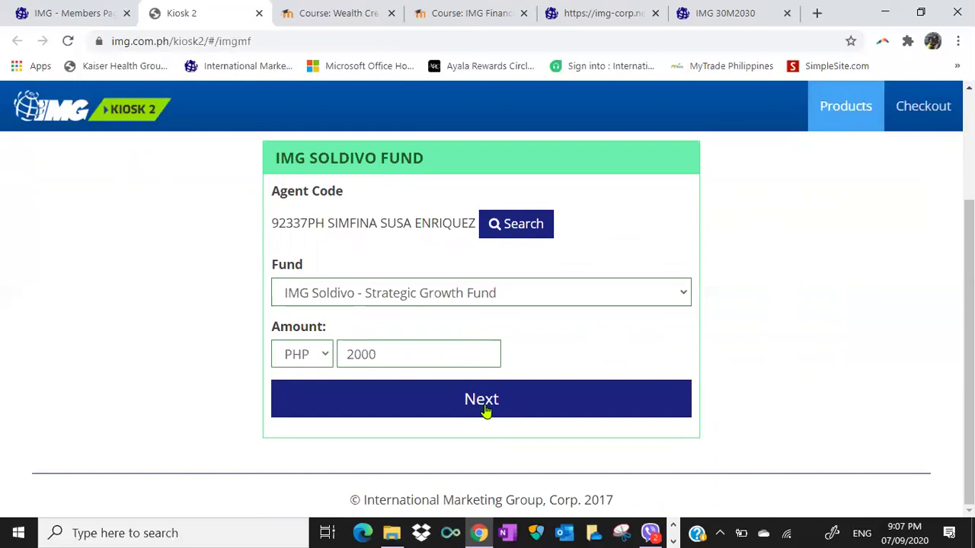
Submit the PHP 2000 Strategic Growth Fund details, dismiss the signature alert, and scroll to the signature pad.
{"action": "left_click", "coordinate": [485, 411]}
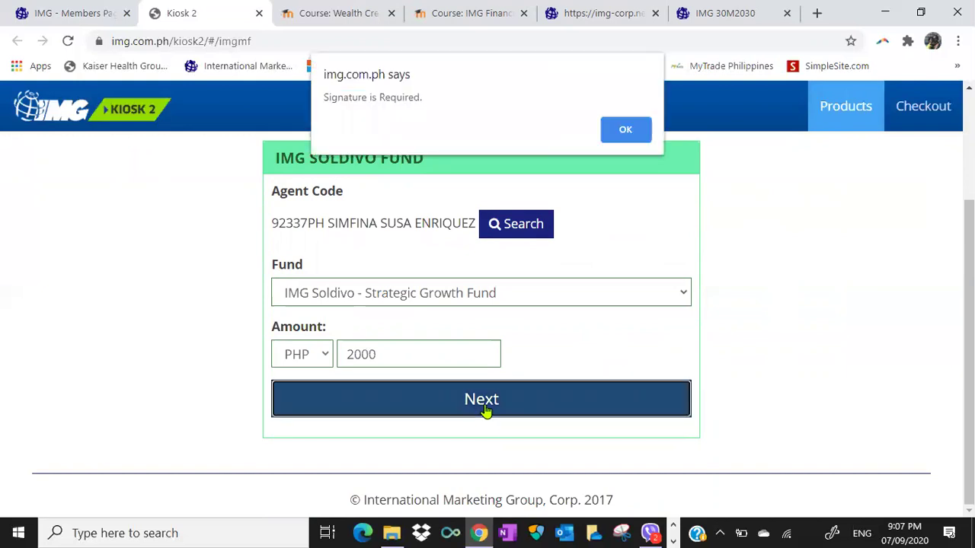
{"action": "left_click", "coordinate": [625, 129]}
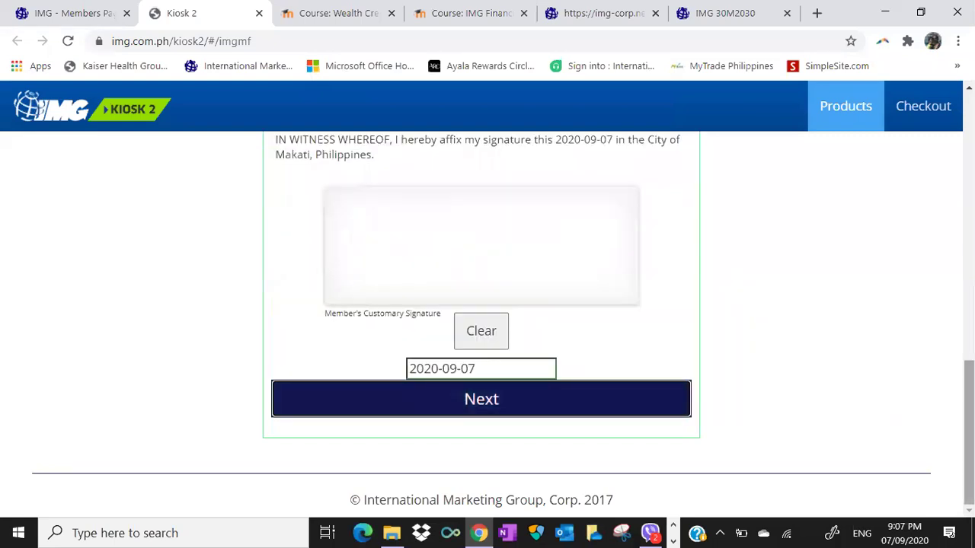
{"action": "scroll", "coordinate": [482, 320], "scroll_direction": "up", "scroll_amount": 1}
{"action": "scroll", "coordinate": [481, 320], "scroll_direction": "up", "scroll_amount": 3}
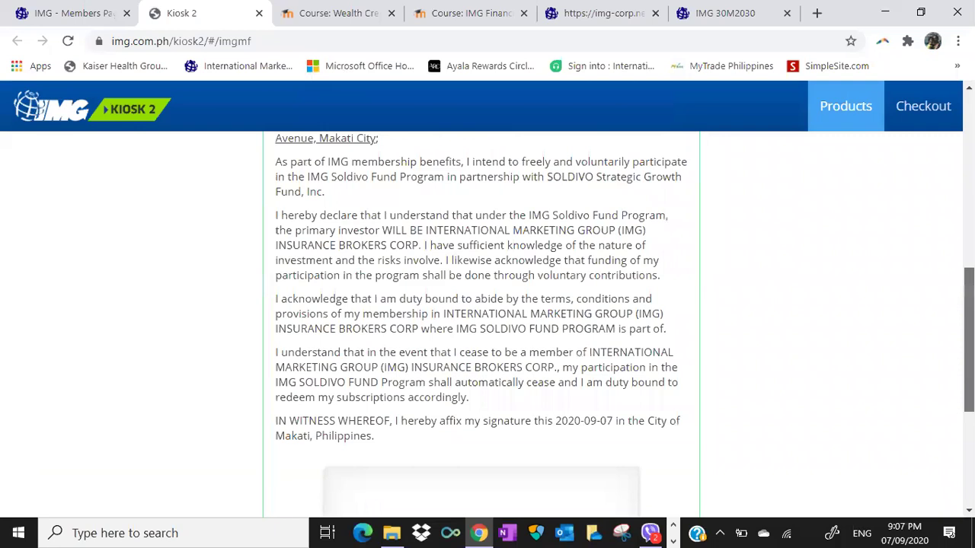
{"action": "scroll", "coordinate": [482, 320], "scroll_direction": "down", "scroll_amount": 4}
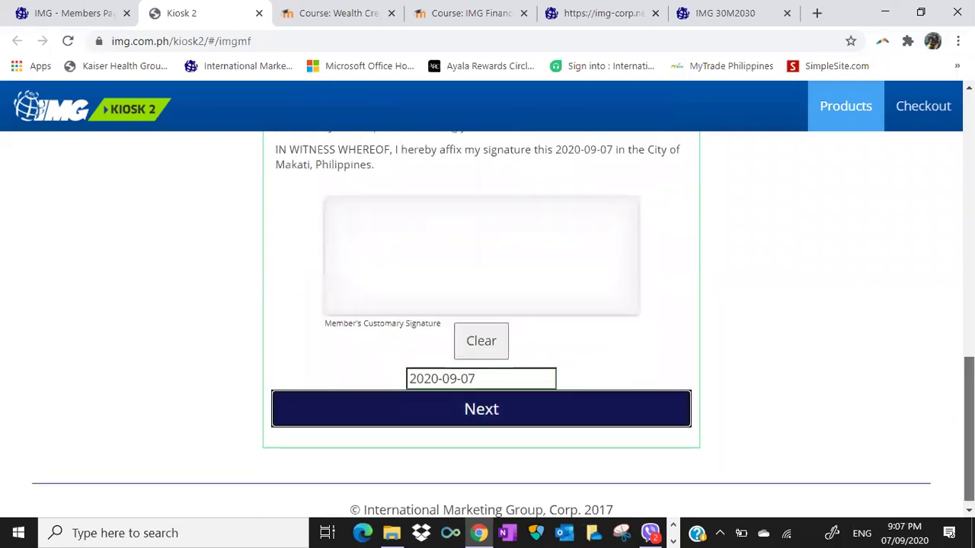
{"action": "scroll", "coordinate": [481, 320], "scroll_direction": "up", "scroll_amount": 1}
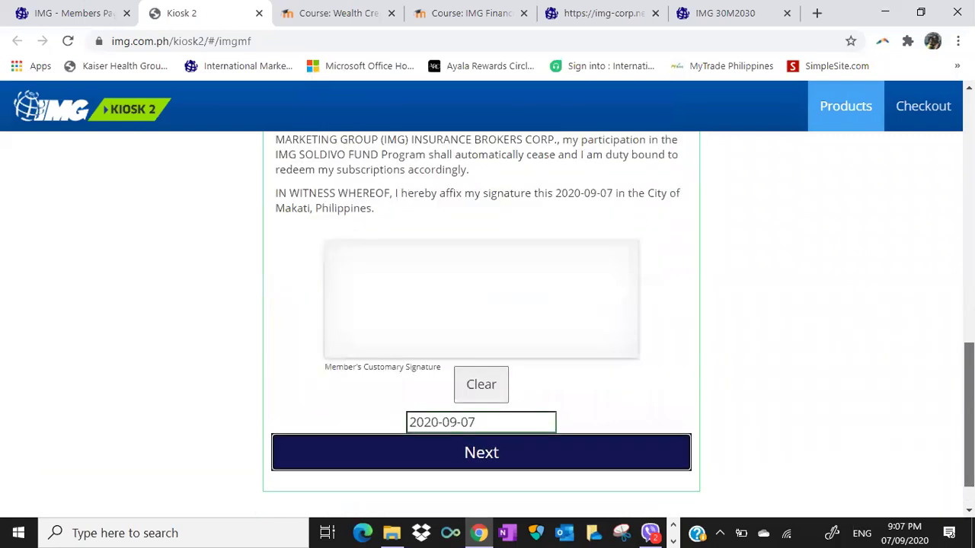
{"action": "scroll", "coordinate": [481, 320], "scroll_direction": "up", "scroll_amount": 5}
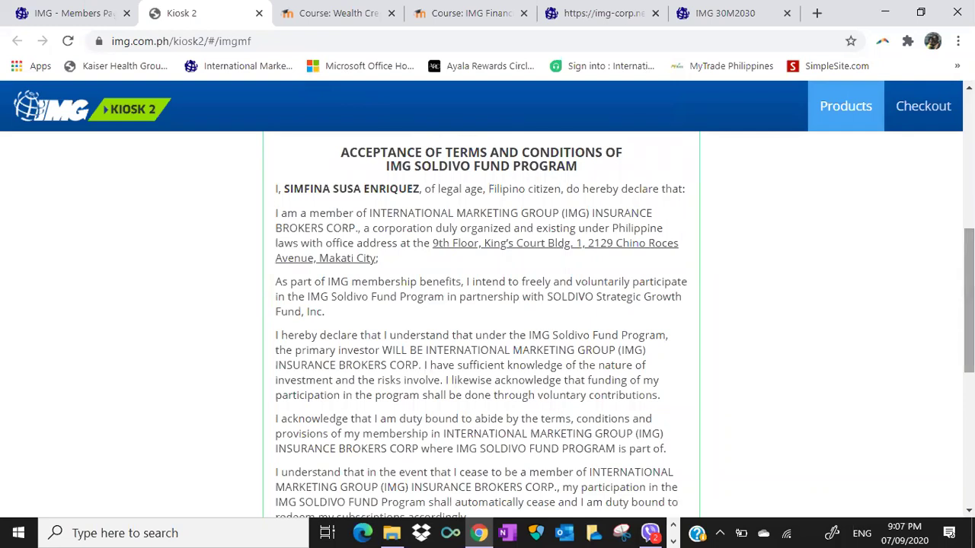
{"action": "scroll", "coordinate": [481, 320], "scroll_direction": "up", "scroll_amount": 2}
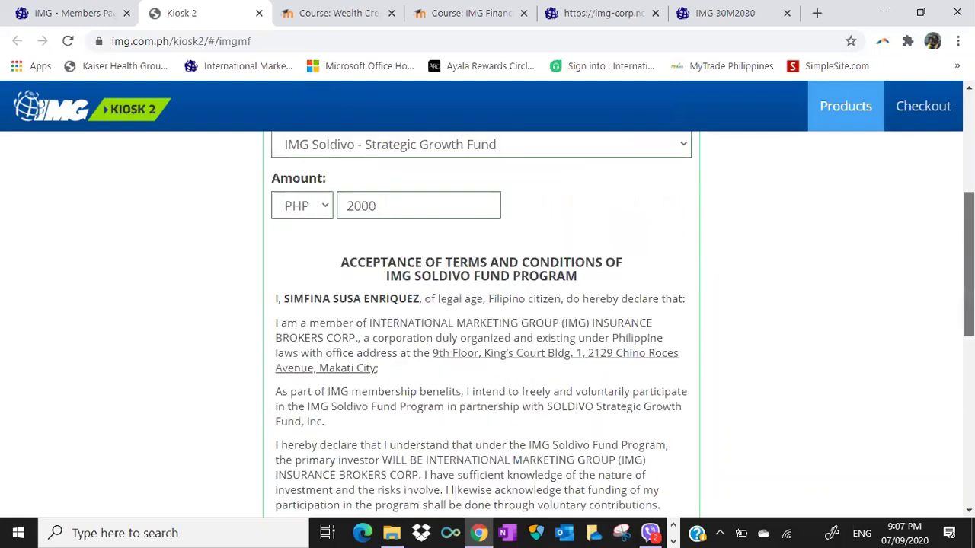
{"action": "scroll", "coordinate": [482, 320], "scroll_direction": "down", "scroll_amount": 2}
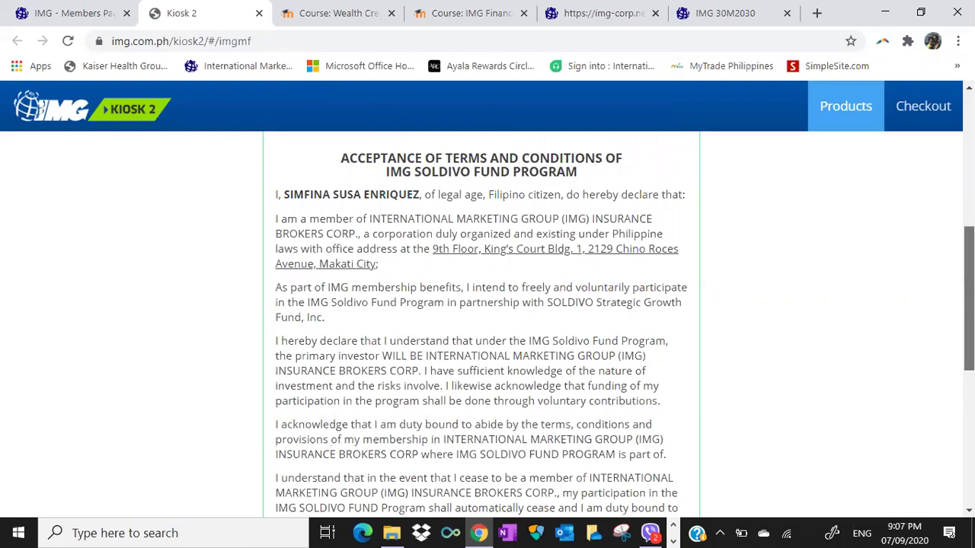
{"action": "scroll", "coordinate": [267, 357], "scroll_direction": "down", "scroll_amount": 5}
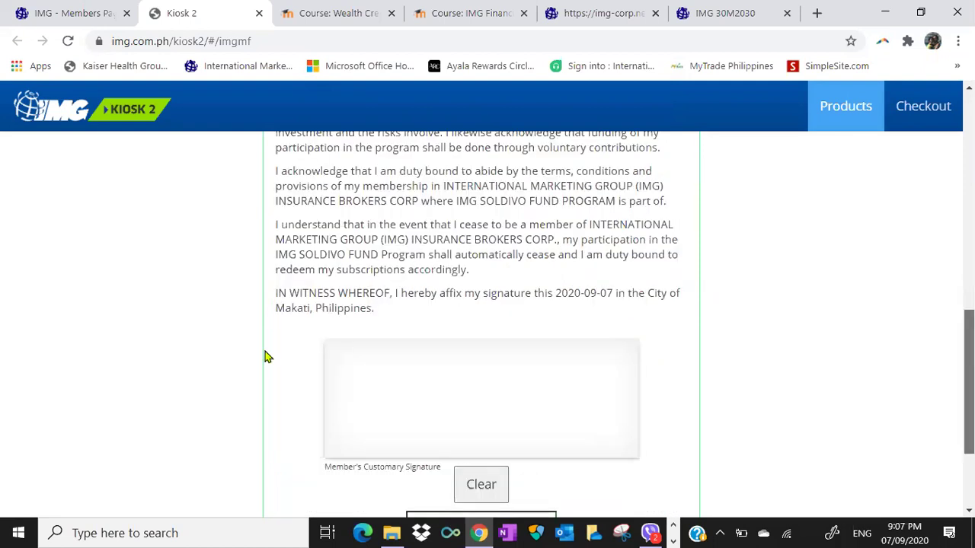
{"action": "scroll", "coordinate": [267, 357], "scroll_direction": "down", "scroll_amount": 2}
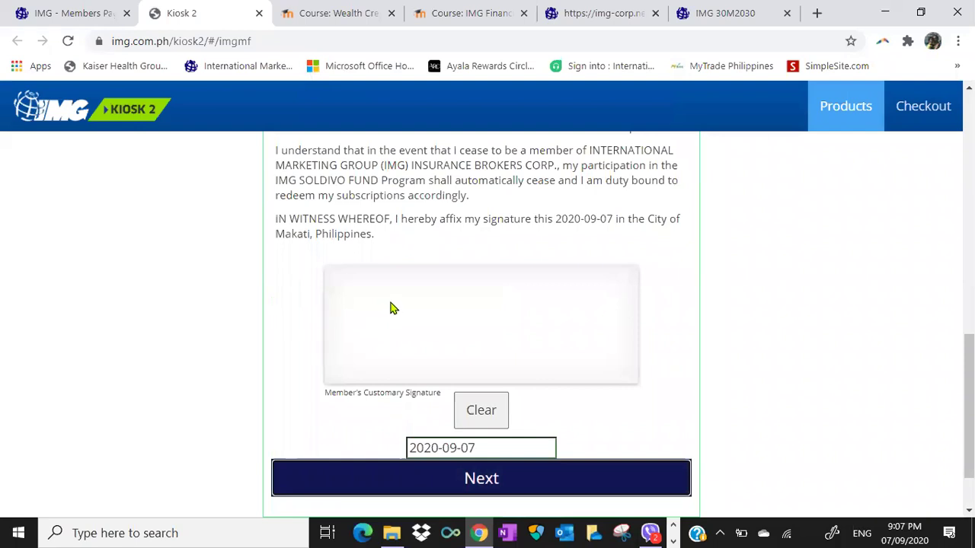
Draw a five-stroke signature in the Member's Customary Signature box and continue to checkout.
{"action": "mouse_move", "coordinate": [390, 308]}
{"action": "left_mouse_down"}
{"action": "mouse_move", "coordinate": [358, 328]}
{"action": "mouse_move", "coordinate": [473, 327]}
{"action": "left_mouse_up"}
{"action": "mouse_move", "coordinate": [423, 309]}
{"action": "left_mouse_down"}
{"action": "mouse_move", "coordinate": [420, 322]}
{"action": "mouse_move", "coordinate": [390, 304]}
{"action": "left_mouse_up"}
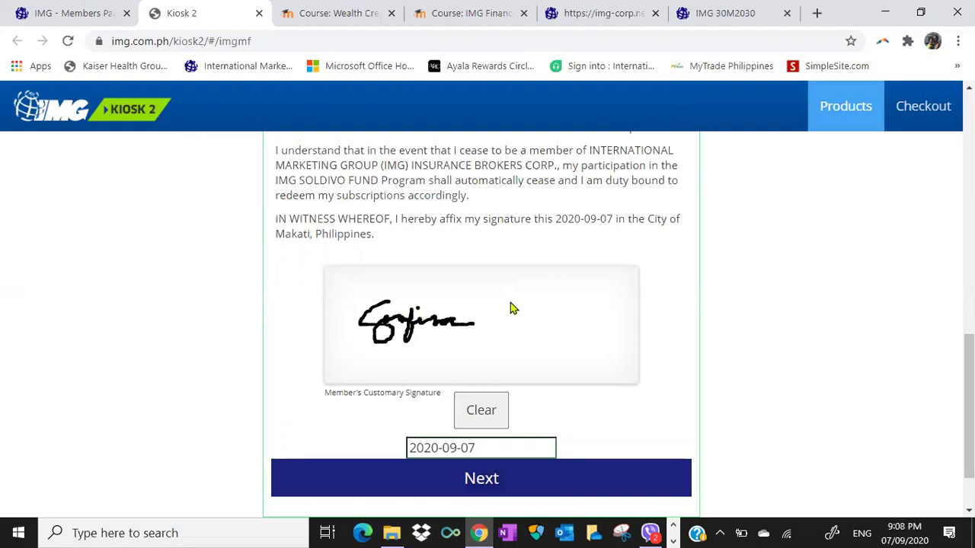
{"action": "mouse_move", "coordinate": [476, 303]}
{"action": "left_mouse_down"}
{"action": "mouse_move", "coordinate": [511, 300]}
{"action": "mouse_move", "coordinate": [496, 318]}
{"action": "mouse_move", "coordinate": [523, 322]}
{"action": "left_mouse_up"}
{"action": "left_click_drag", "start_coordinate": [535, 311], "coordinate": [551, 318]}
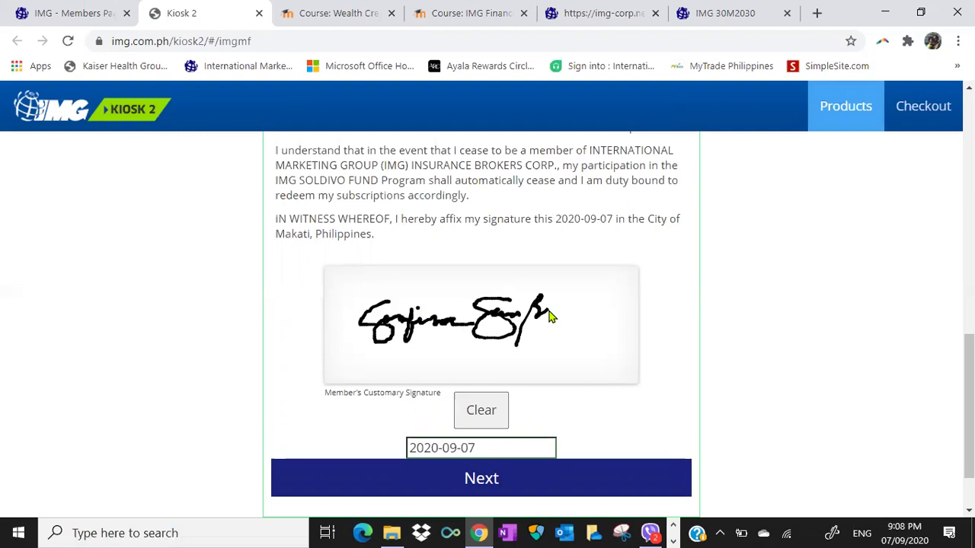
{"action": "left_click_drag", "start_coordinate": [545, 312], "coordinate": [586, 348]}
{"action": "left_click", "coordinate": [551, 494]}
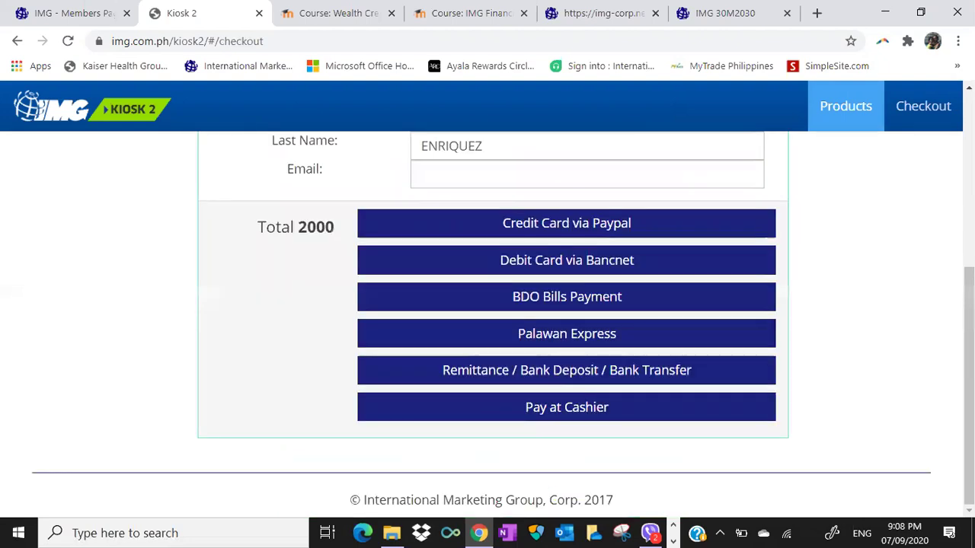
Enter the member's e-mail address and choose Remittance / Bank Deposit / Bank Transfer as payment.
{"action": "scroll", "coordinate": [488, 320], "scroll_direction": "up", "scroll_amount": 4}
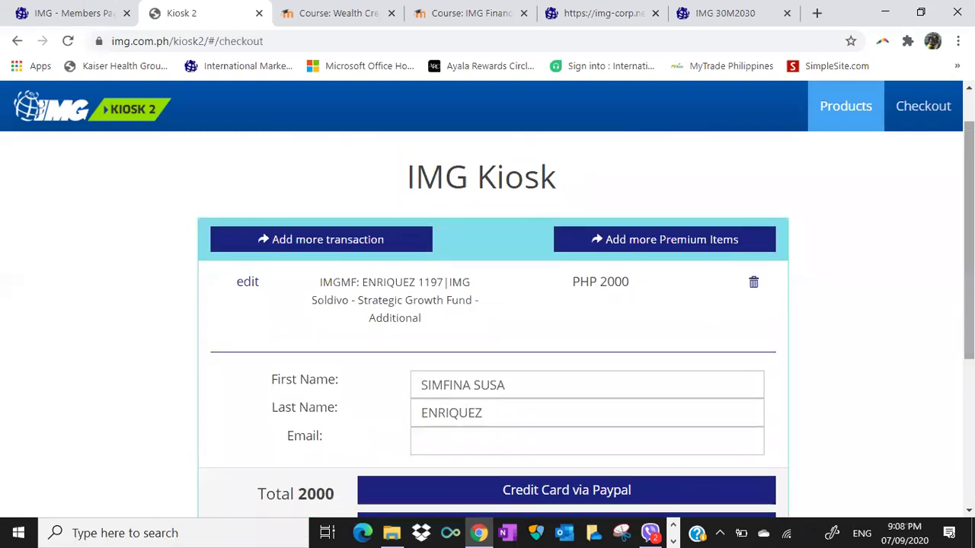
{"action": "scroll", "coordinate": [488, 320], "scroll_direction": "down", "scroll_amount": 2}
{"action": "scroll", "coordinate": [503, 269], "scroll_direction": "down", "scroll_amount": 1}
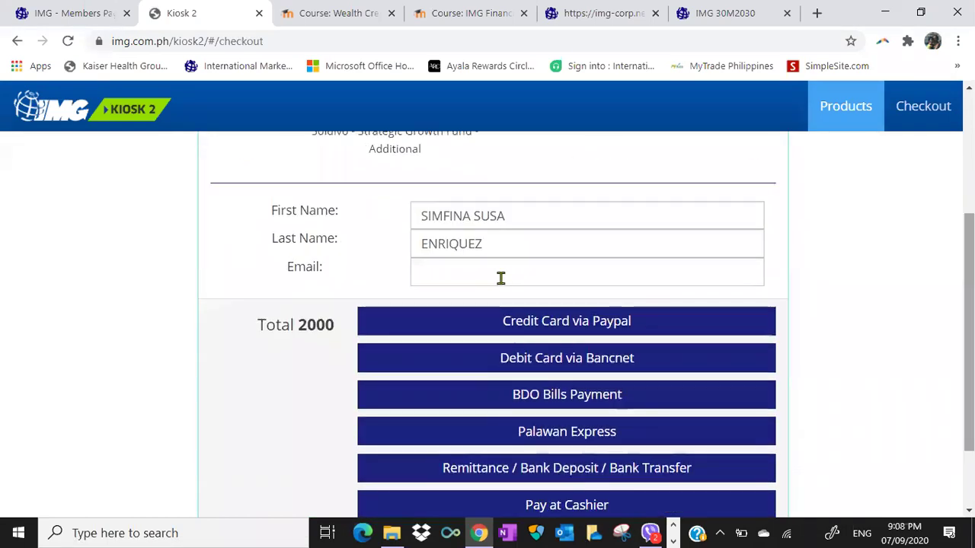
{"action": "left_click", "coordinate": [499, 278]}
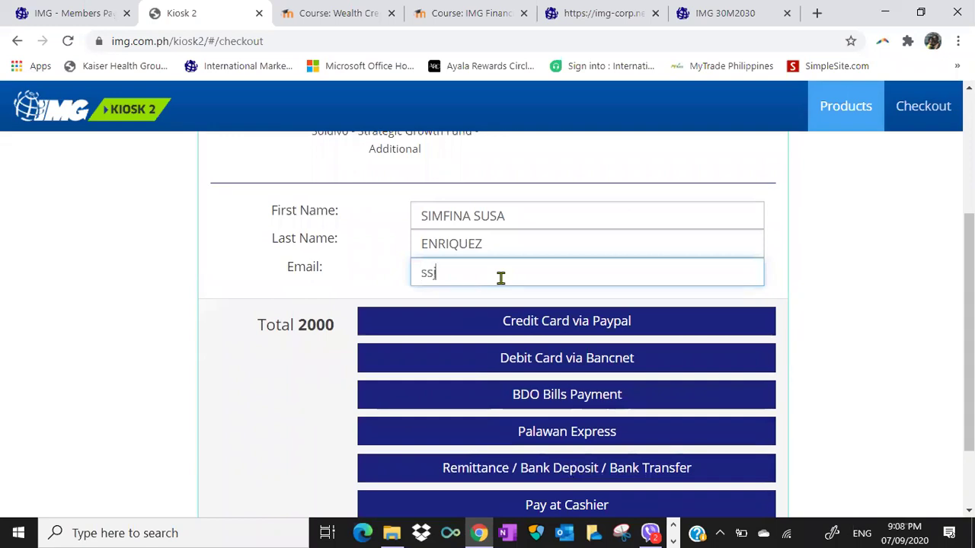
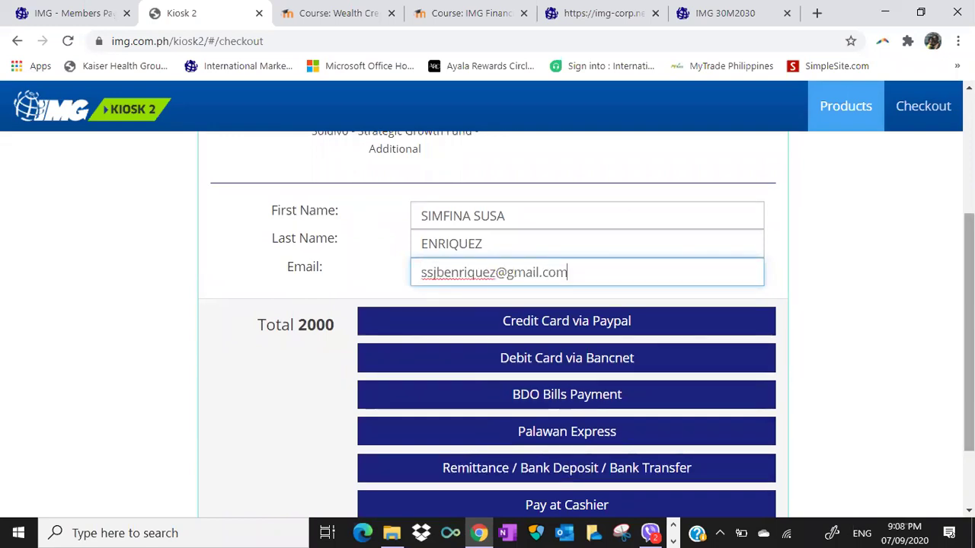
{"action": "scroll", "coordinate": [762, 214], "scroll_direction": "down", "scroll_amount": 2}
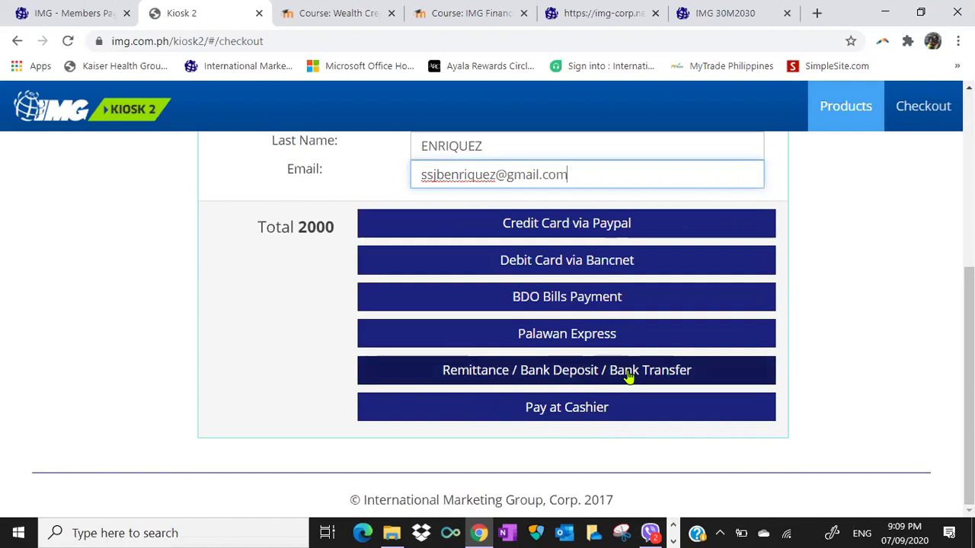
{"action": "left_click", "coordinate": [629, 377]}
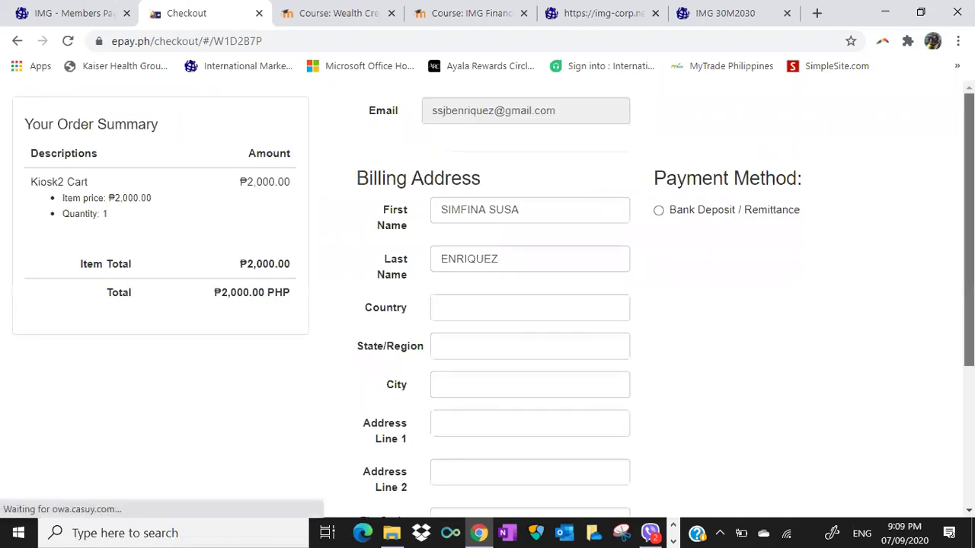
Set the billing country to Philippines and the state/region to Metro Manila.
{"action": "scroll", "coordinate": [568, 213], "scroll_direction": "down", "scroll_amount": 1}
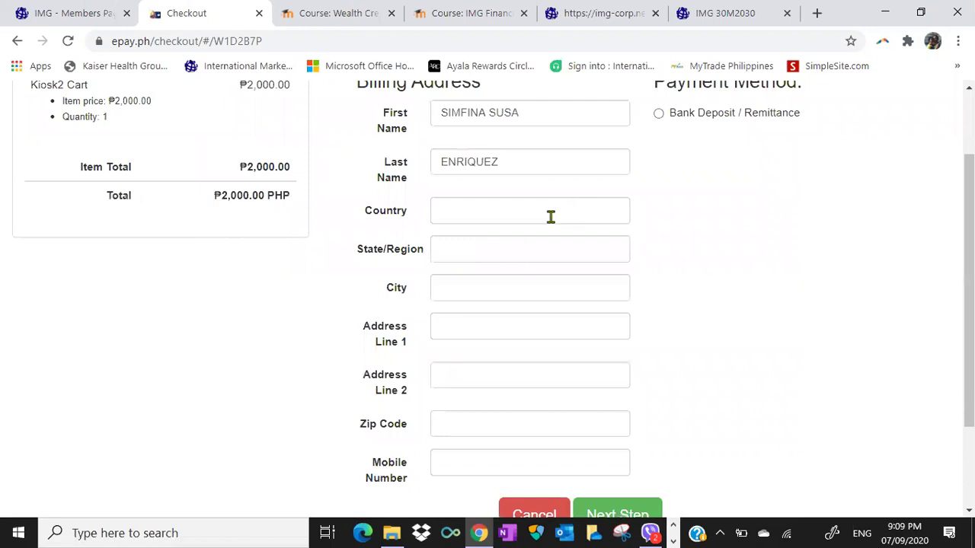
{"action": "left_click", "coordinate": [551, 217]}
{"action": "type", "text": "Phil"}
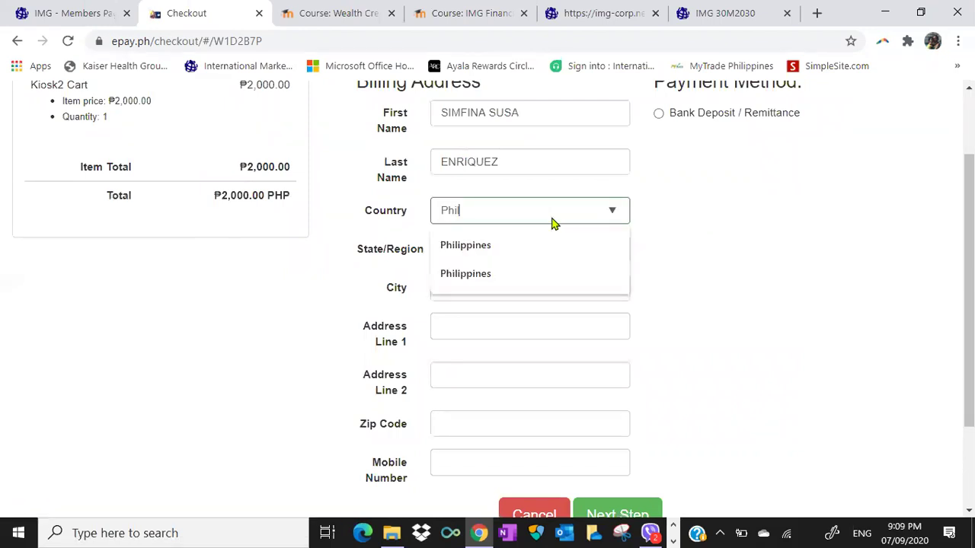
{"action": "key", "text": "Down"}
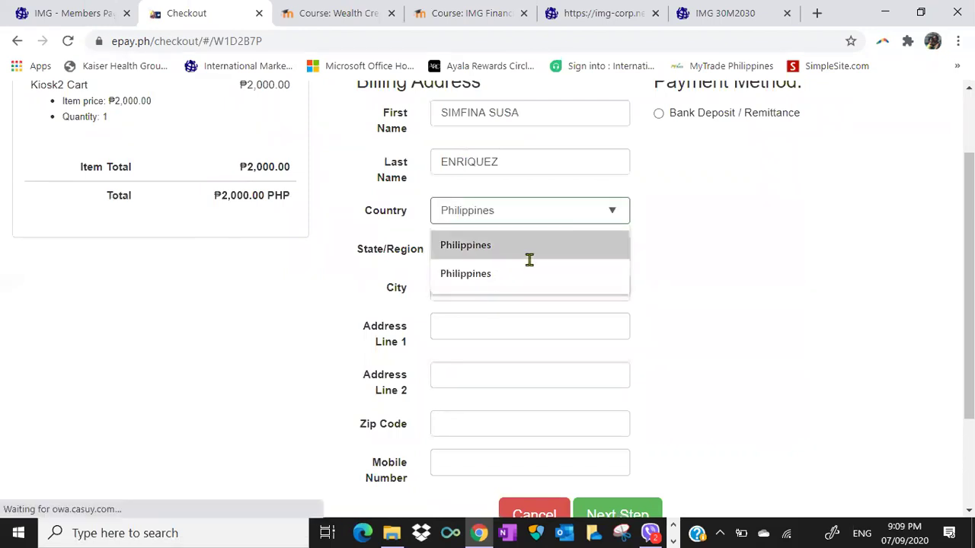
{"action": "key", "text": "Return"}
{"action": "key", "text": "Tab"}
{"action": "type", "text": "M"}
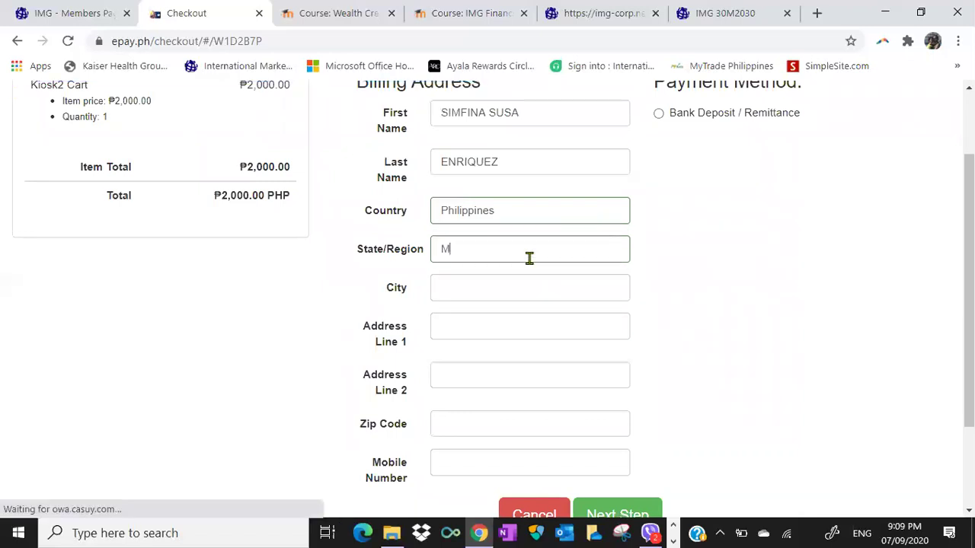
{"action": "type", "text": "etro M"}
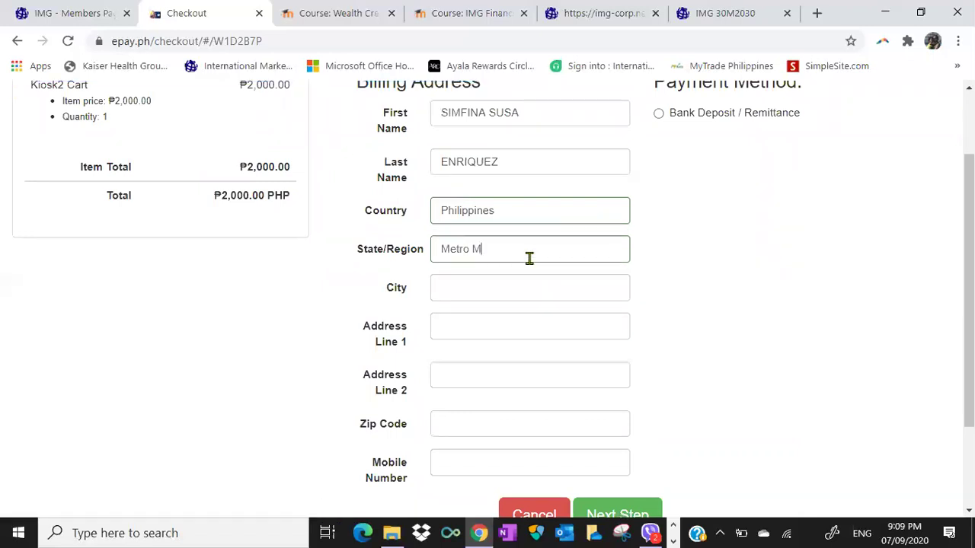
{"action": "type", "text": "anila"}
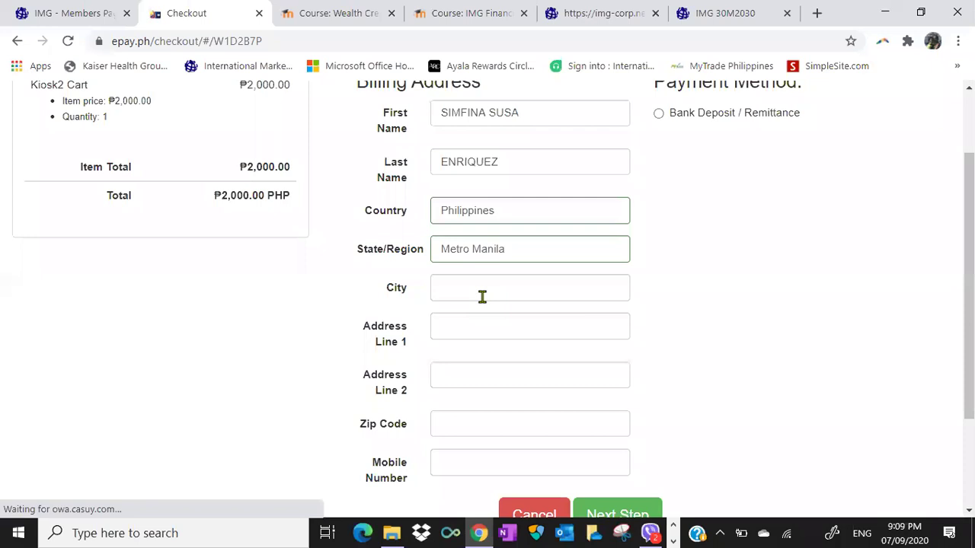
Fill in the billing city, zip code and first address line.
{"action": "left_click", "coordinate": [482, 288]}
{"action": "type", "text": "Pasig Cit"}
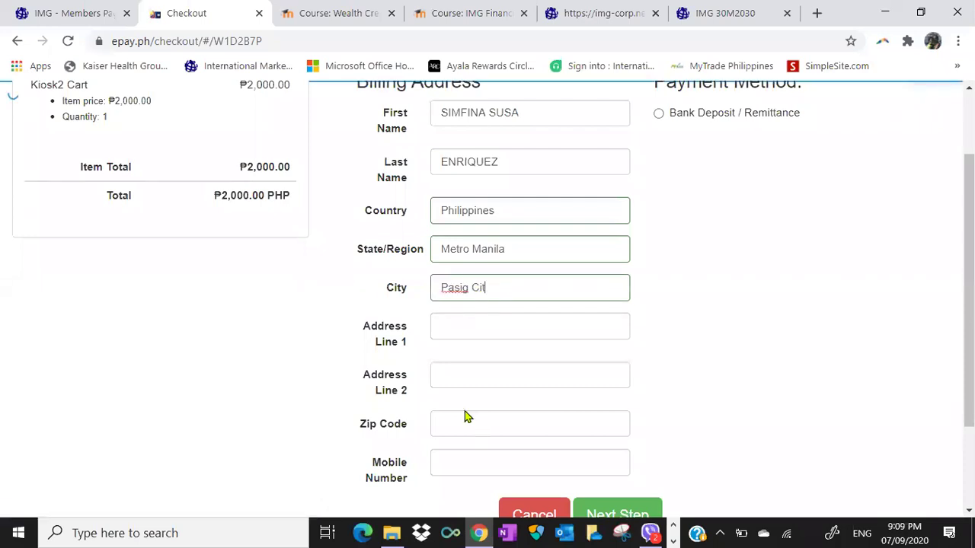
{"action": "type", "text": "y"}
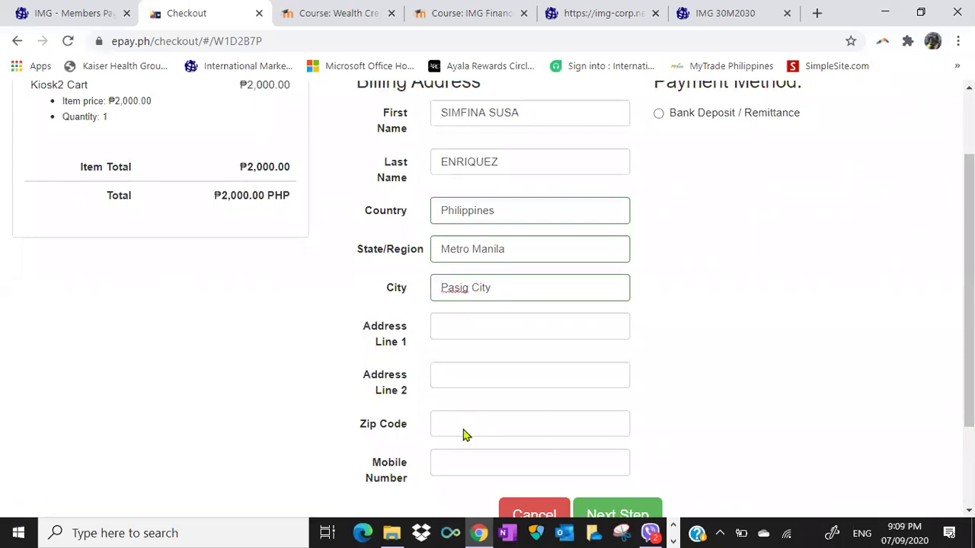
{"action": "left_click", "coordinate": [463, 428]}
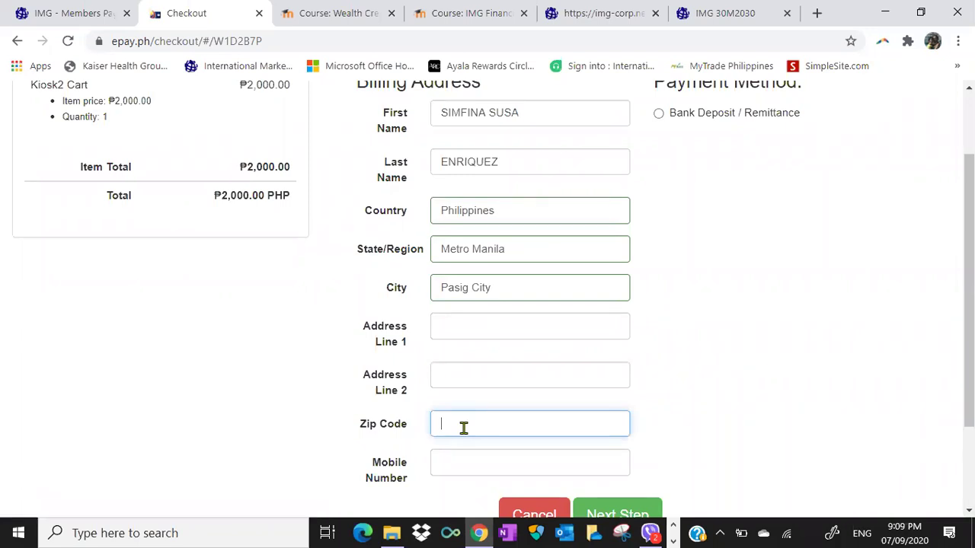
{"action": "type", "text": "1611"}
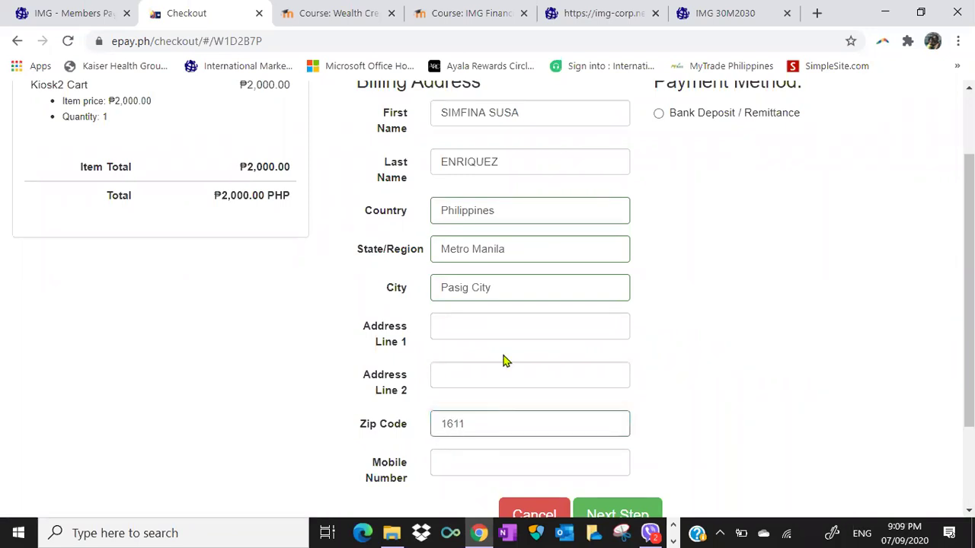
{"action": "left_click", "coordinate": [471, 320]}
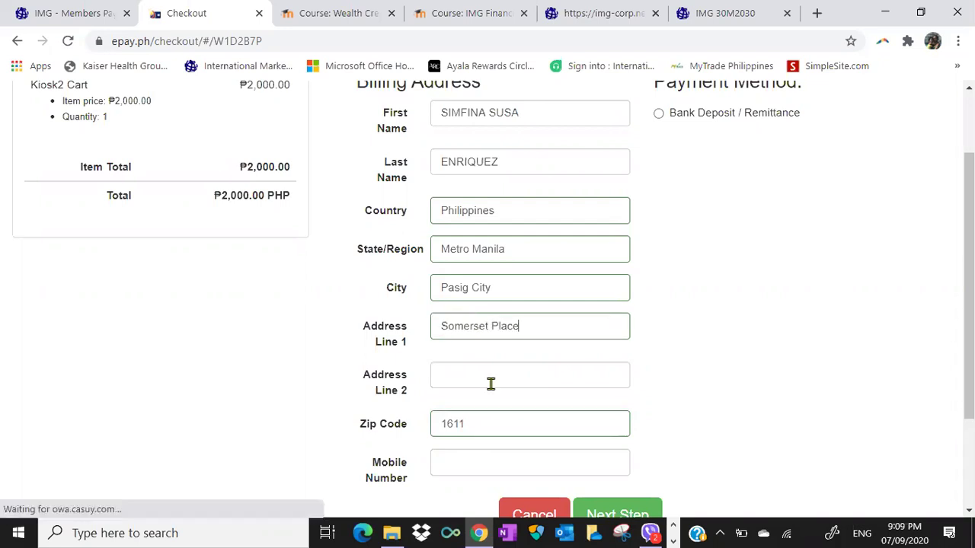
Add the second address line and mobile number, pick Bank Deposit / Remittance, and go to the next step.
{"action": "left_click", "coordinate": [489, 383]}
{"action": "left_click", "coordinate": [481, 462]}
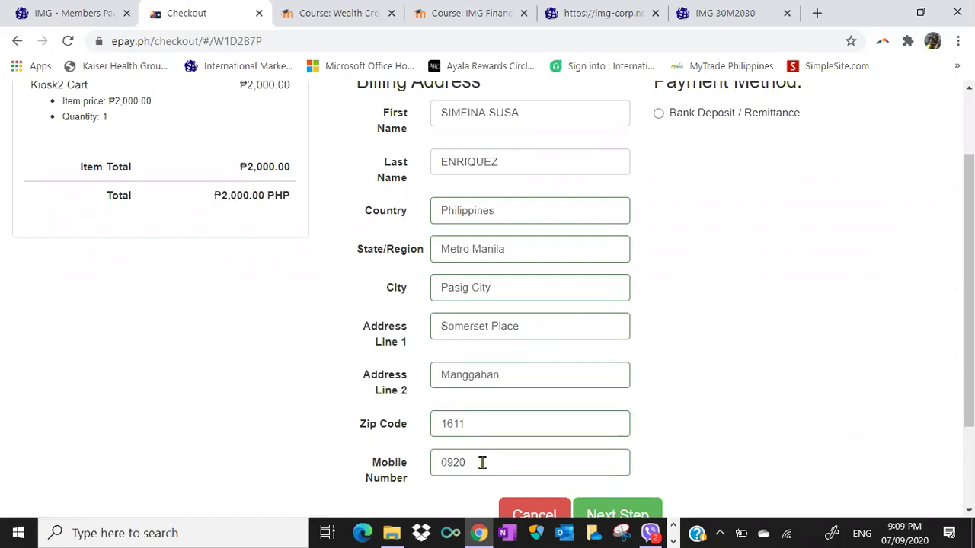
{"action": "left_click", "coordinate": [658, 114]}
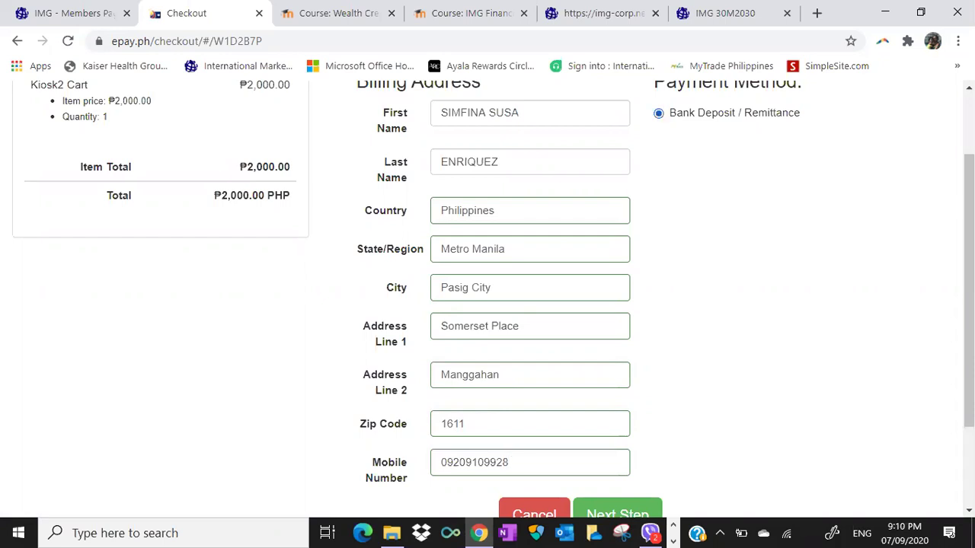
{"action": "scroll", "coordinate": [633, 387], "scroll_direction": "down", "scroll_amount": 2}
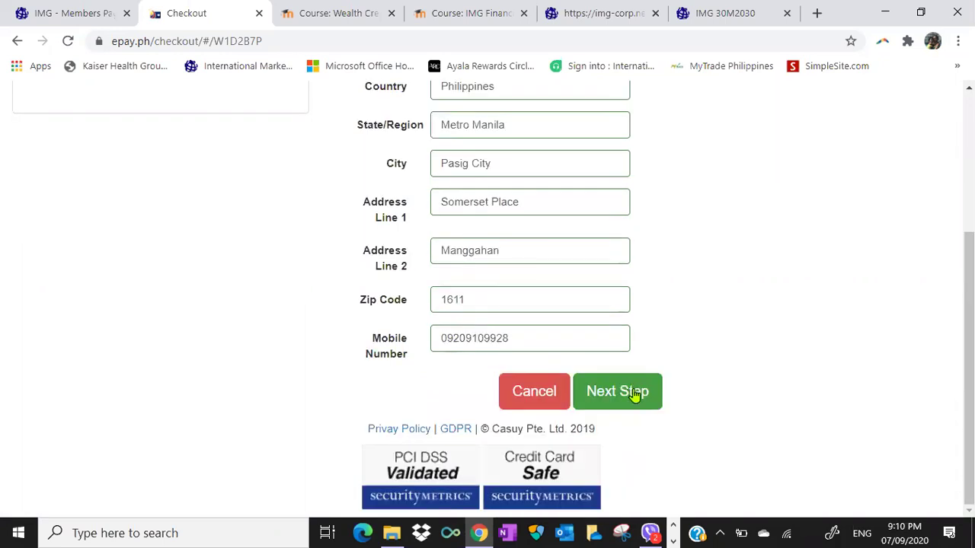
{"action": "left_click", "coordinate": [633, 389]}
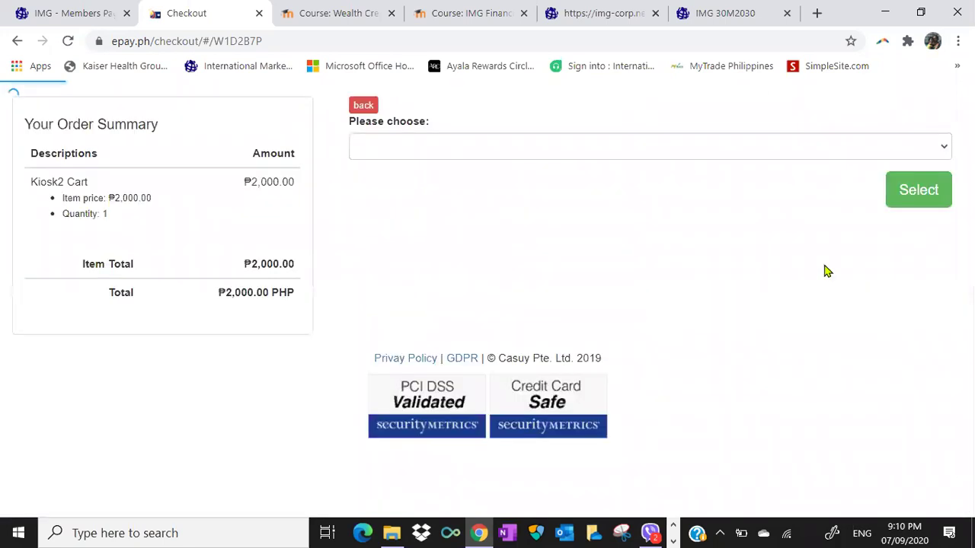
Select PHP - BPI under Philippine Banks to show the PHP 2000.00 deposit instructions.
{"action": "left_click", "coordinate": [906, 156]}
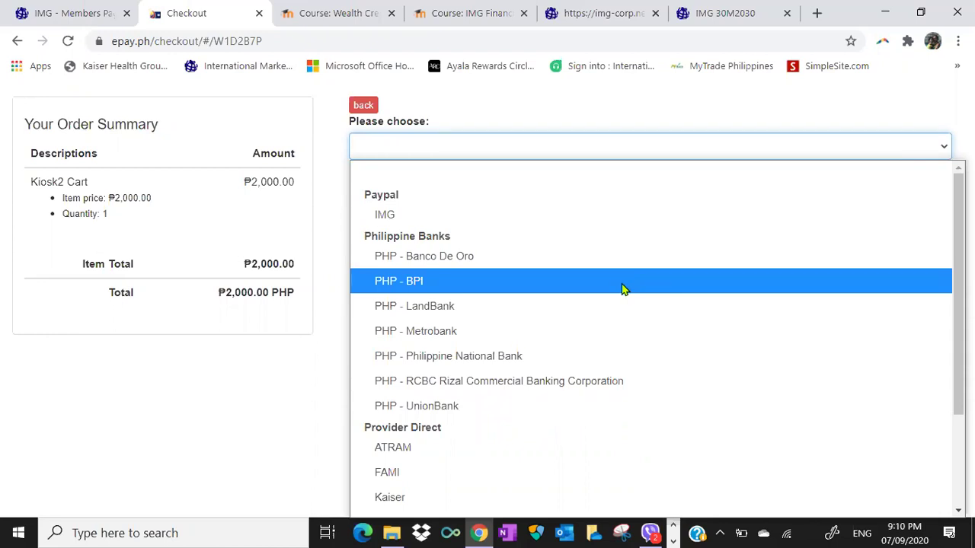
{"action": "left_click", "coordinate": [410, 281]}
{"action": "left_click", "coordinate": [918, 193]}
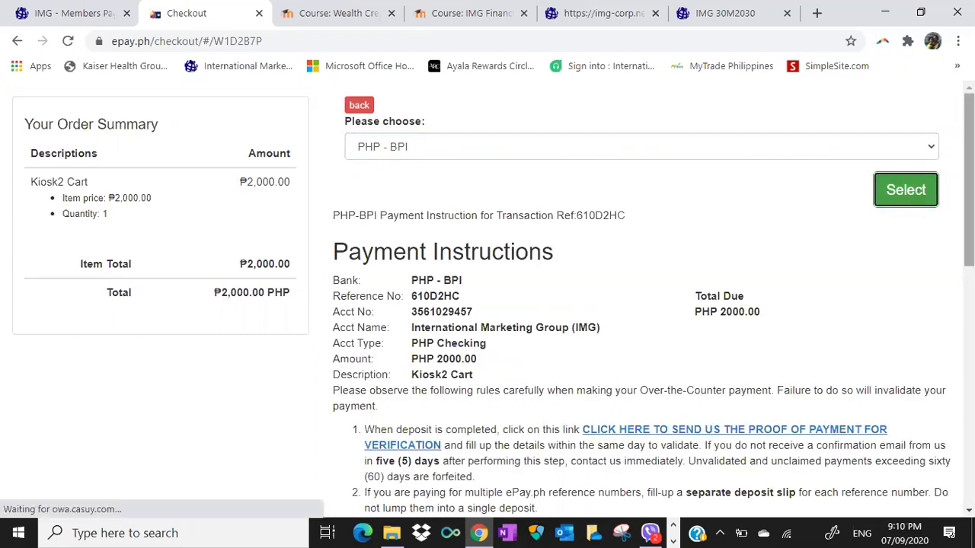
{"action": "scroll", "coordinate": [487, 300], "scroll_direction": "down", "scroll_amount": 1}
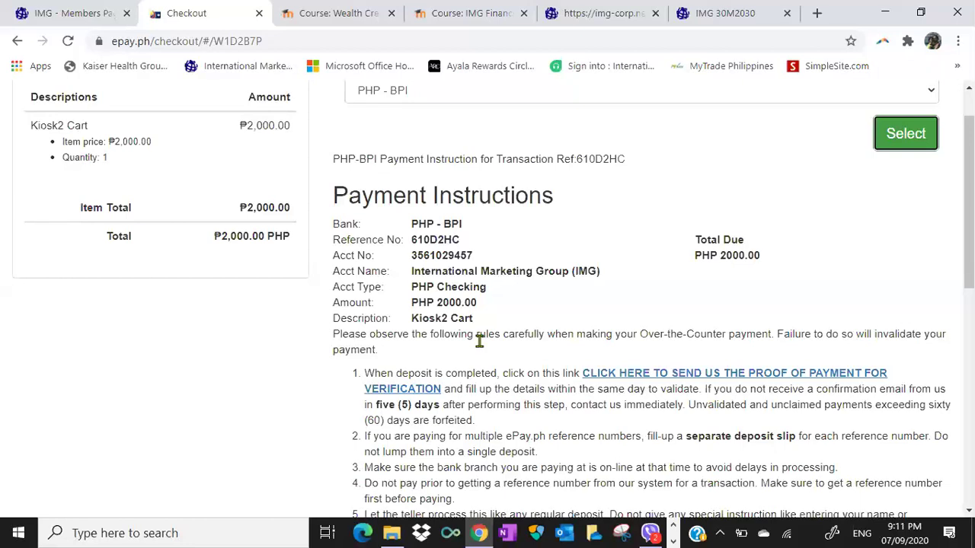
{"action": "scroll", "coordinate": [640, 297], "scroll_direction": "down", "scroll_amount": 3}
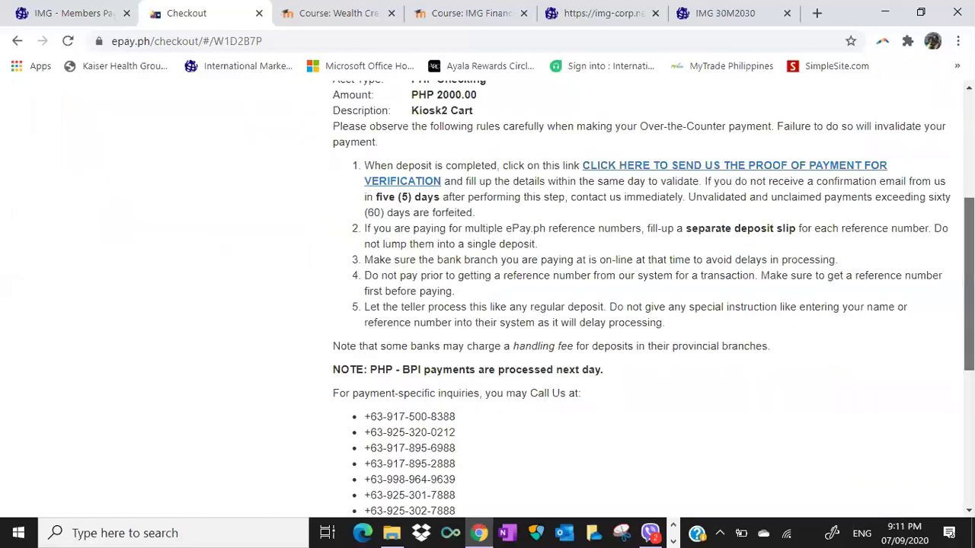